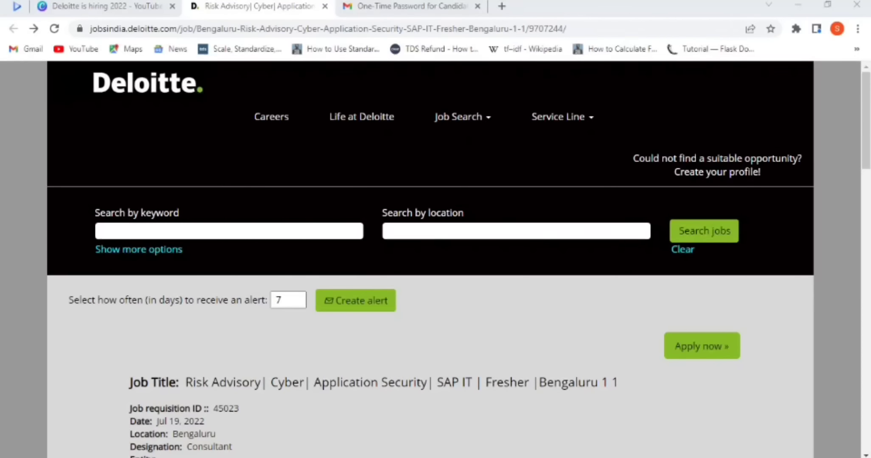
scroll(436, 327, down, 1)
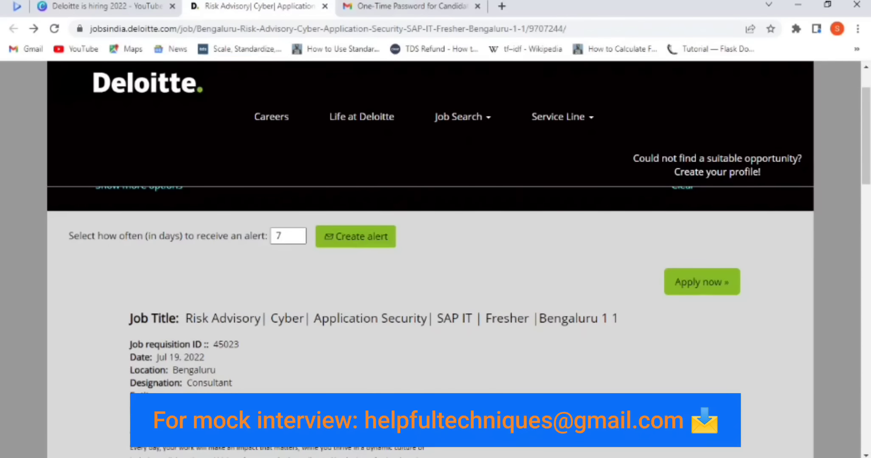
Step: Read through the posting header details: requisition ID 45023, year 2022 and location Bengaluru
drag(224, 344, 233, 344)
double_click(194, 357)
click(194, 357)
drag(201, 370, 215, 370)
scroll(435, 306, down, 2)
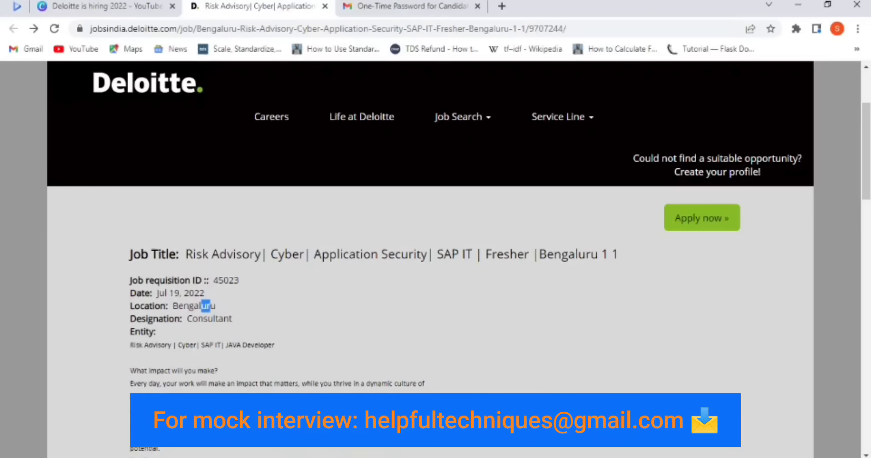
click(208, 306)
scroll(435, 306, down, 1)
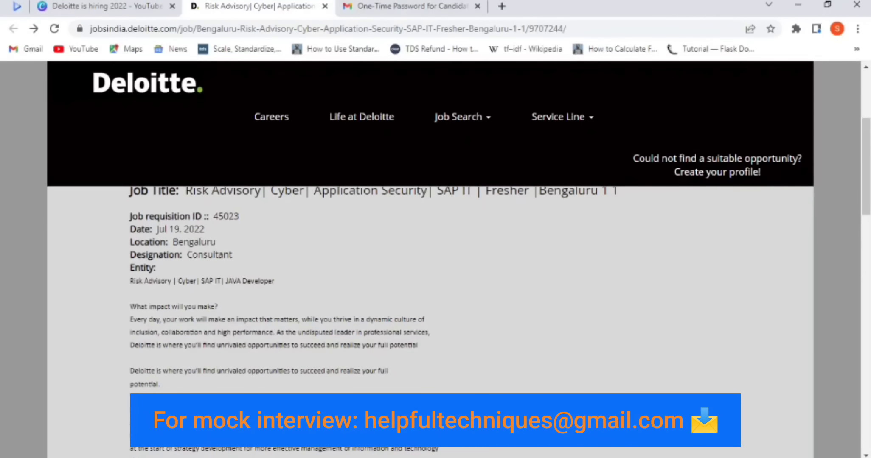
scroll(436, 306, down, 2)
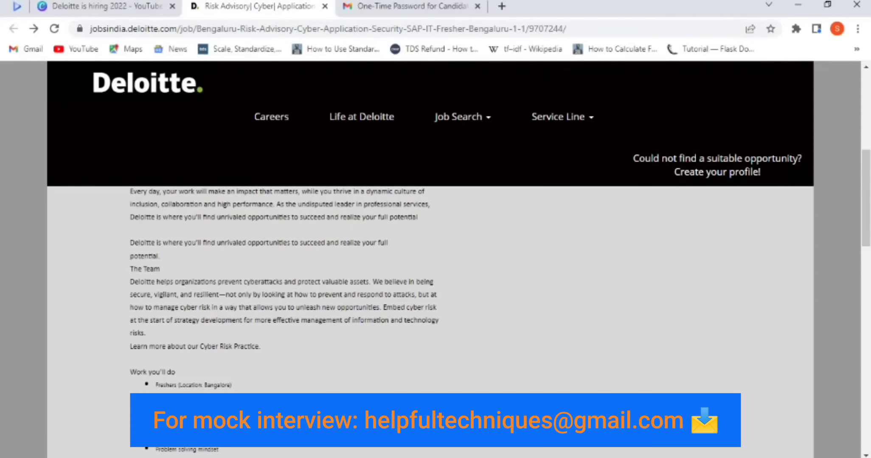
Step: Skim the team description and first requirement, then zoom the page to 125%
drag(166, 281, 231, 385)
click(231, 385)
key(ctrl+plus)
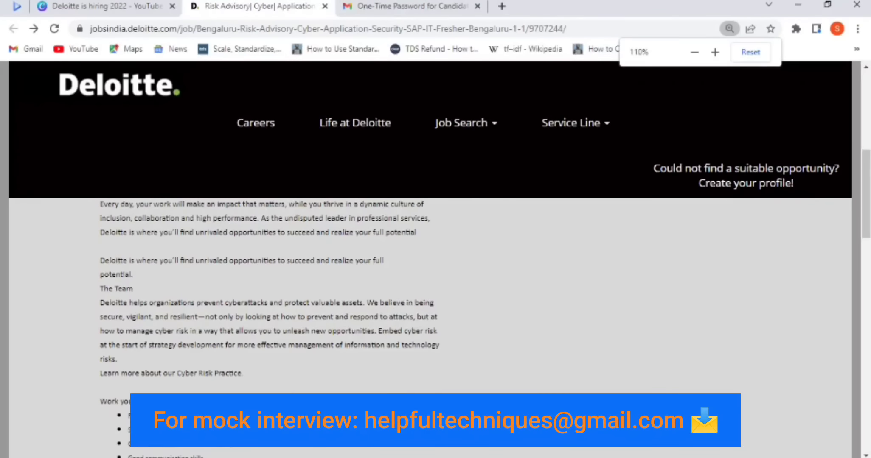
key(ctrl+plus)
scroll(436, 306, down, 2)
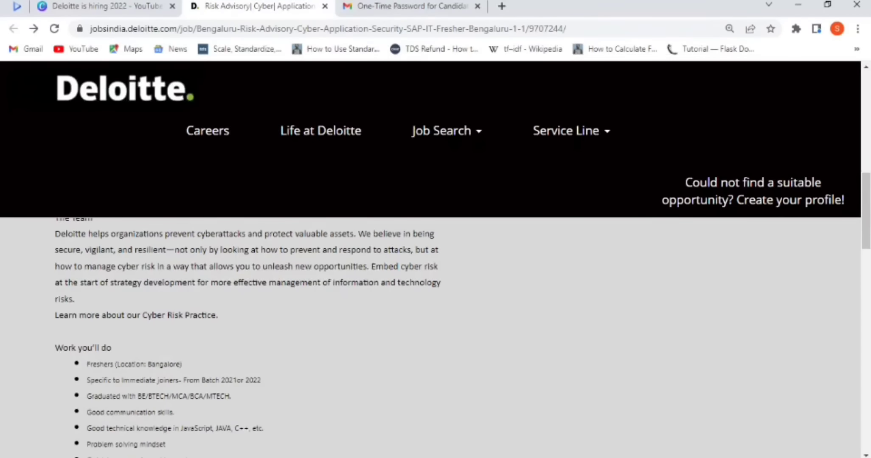
scroll(435, 336, down, 1)
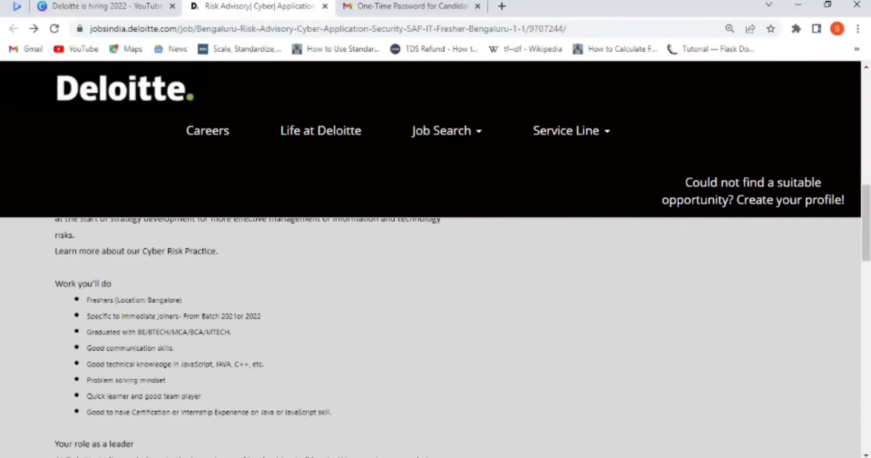
double_click(164, 300)
click(164, 300)
drag(225, 316, 262, 316)
scroll(436, 333, down, 1)
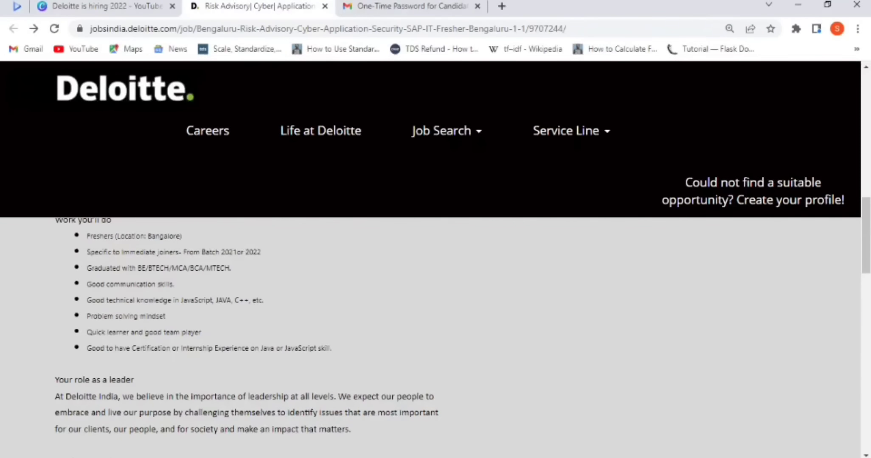
drag(124, 316, 159, 316)
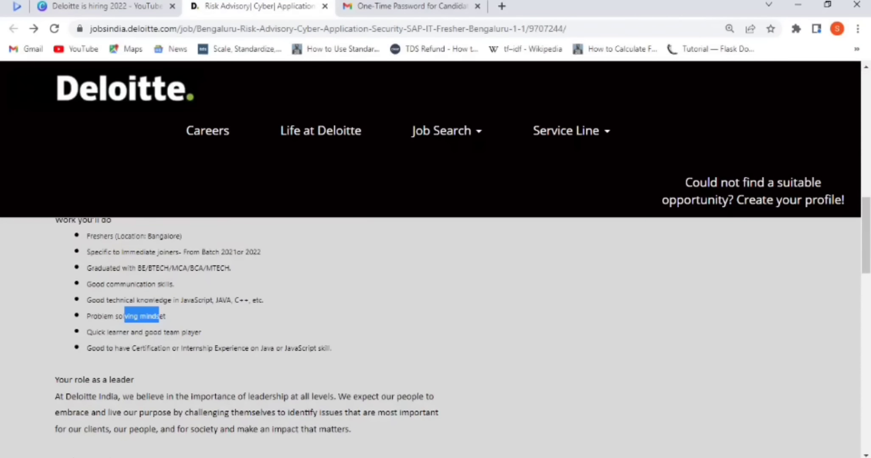
click(158, 316)
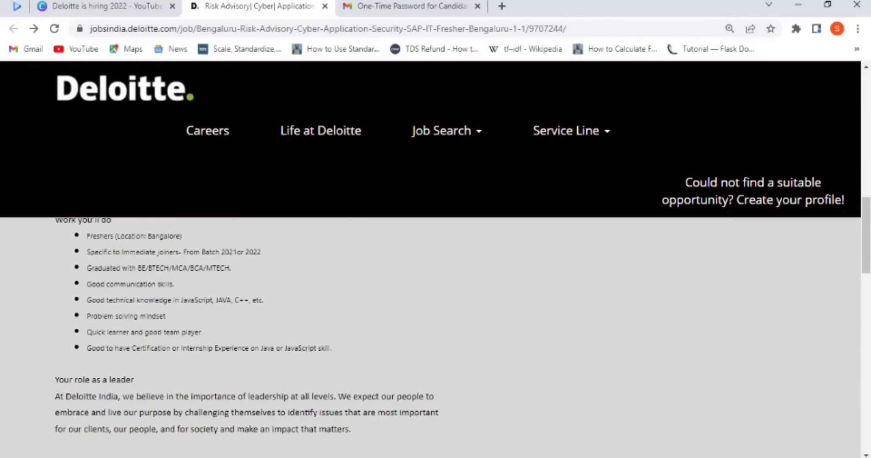
scroll(435, 333, down, 1)
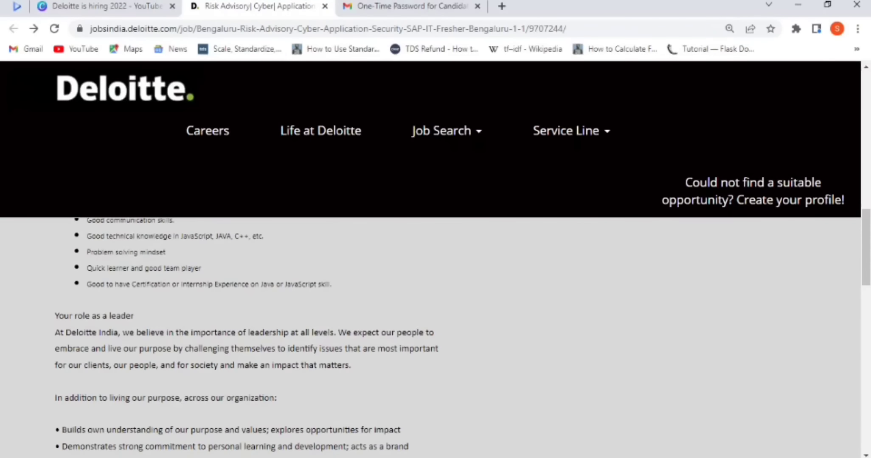
scroll(435, 334, up, 1)
scroll(436, 333, up, 1)
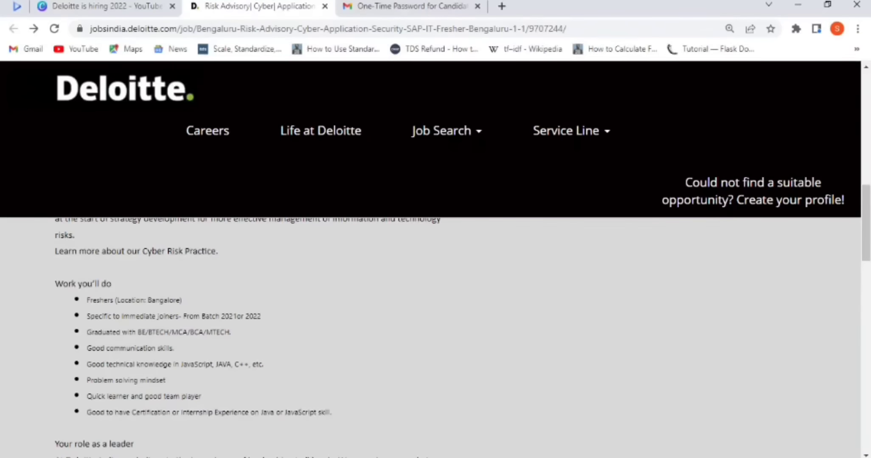
scroll(435, 334, down, 1)
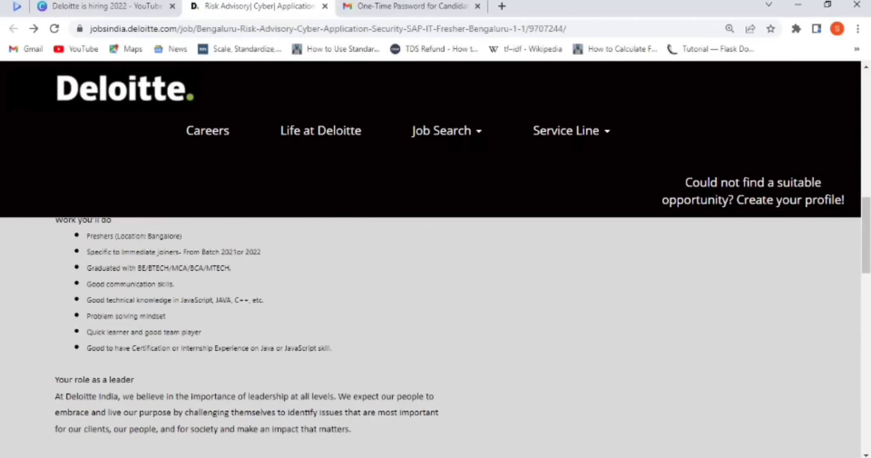
scroll(436, 333, down, 1)
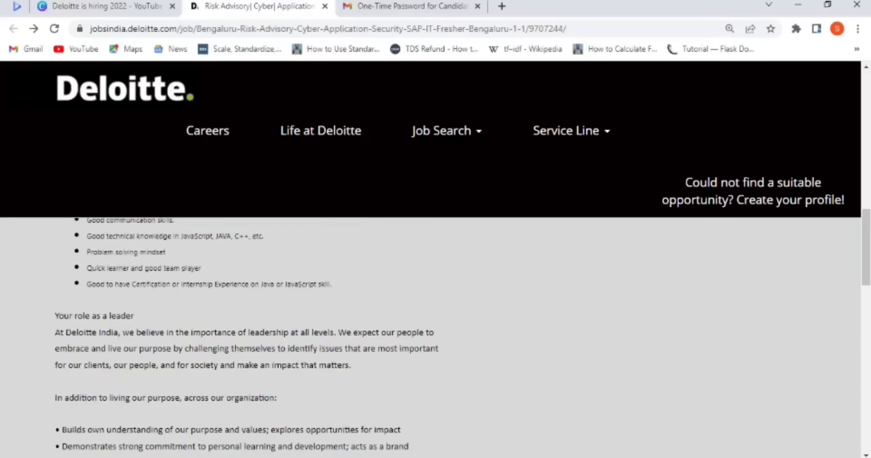
scroll(435, 333, down, 2)
scroll(435, 333, down, 2)
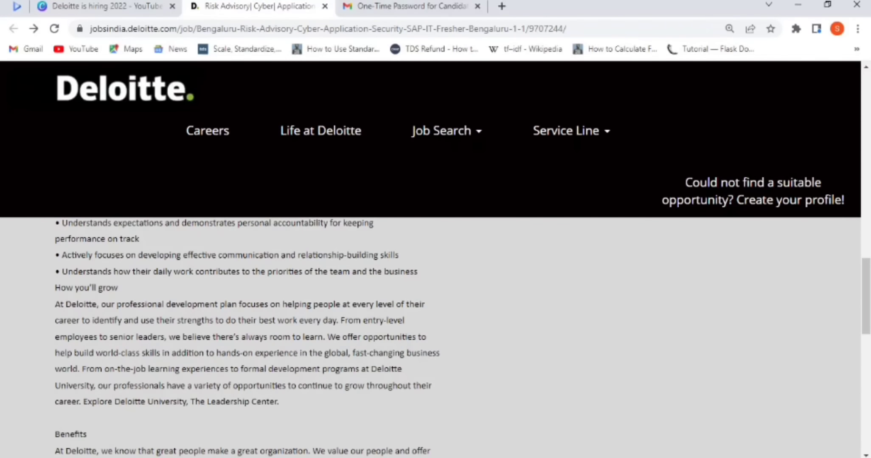
scroll(436, 333, up, 2)
scroll(436, 333, down, 2)
scroll(435, 334, down, 3)
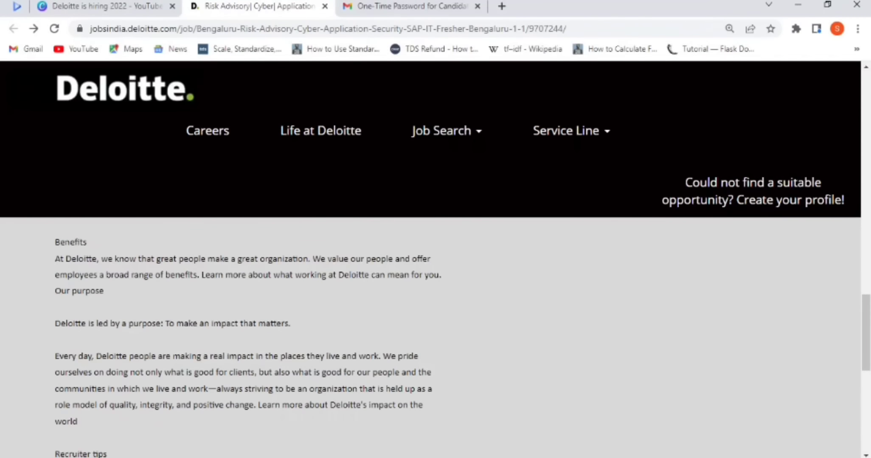
scroll(435, 333, down, 1)
scroll(436, 333, down, 2)
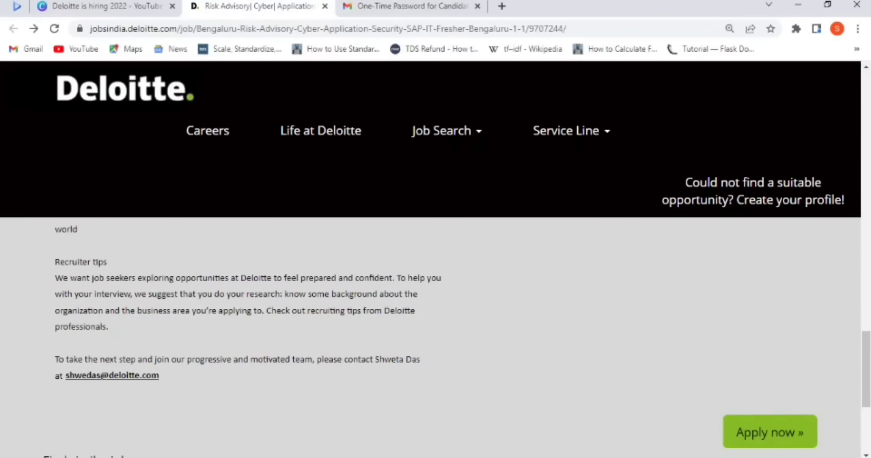
scroll(436, 333, down, 2)
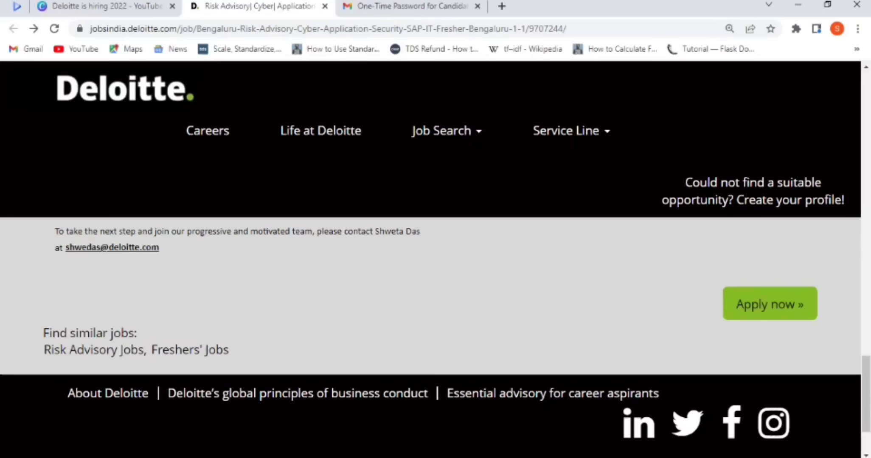
Step: Reset the page zoom back to 100% from Chrome's address-bar zoom control
click(730, 29)
click(750, 52)
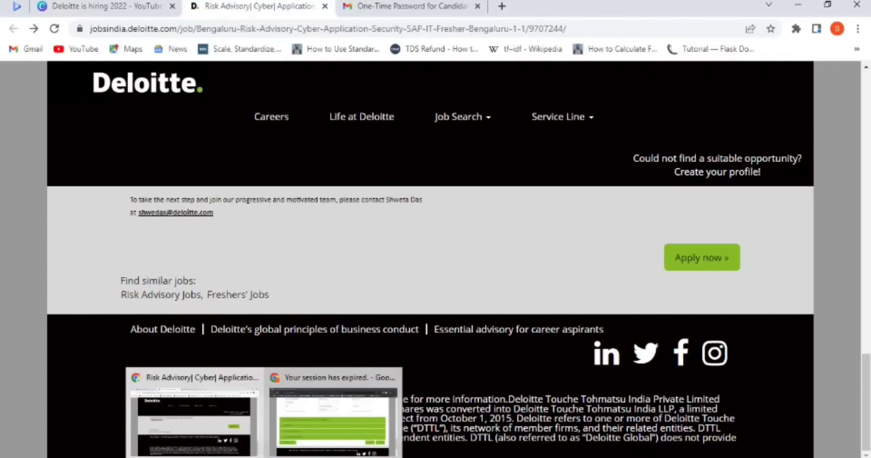
Step: In the Incognito window, choose Log in on the Session Timed Out dialog and confirm leaving the page
click(334, 415)
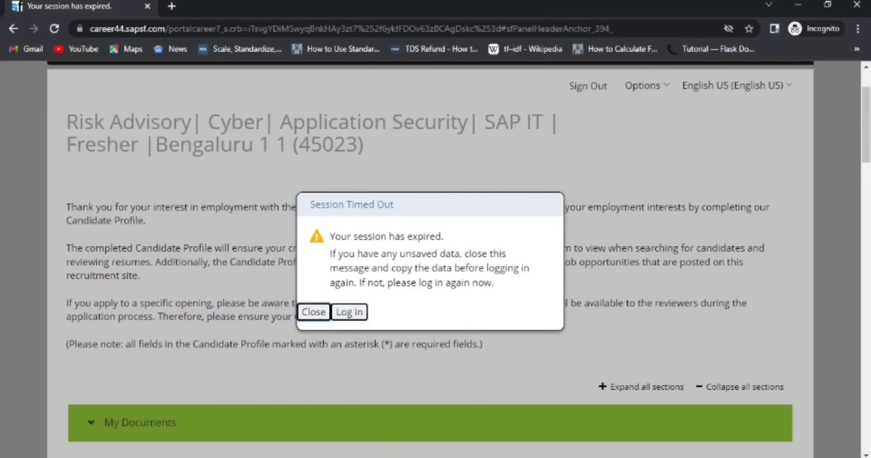
key(Tab)
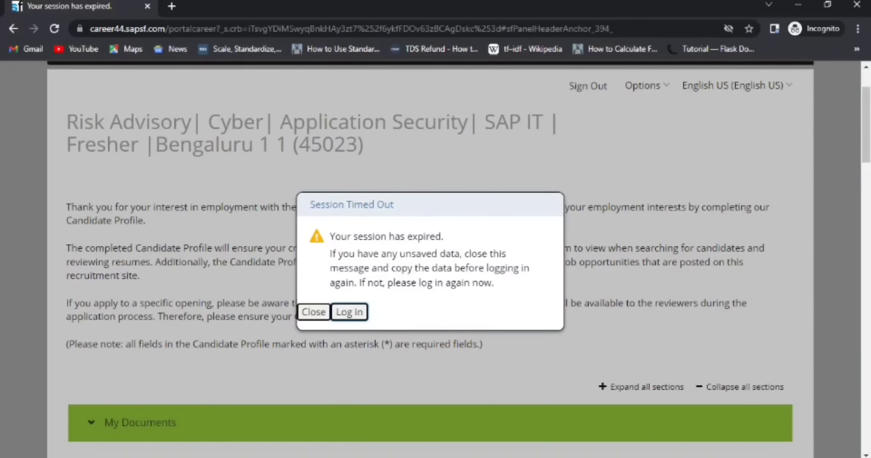
key(Return)
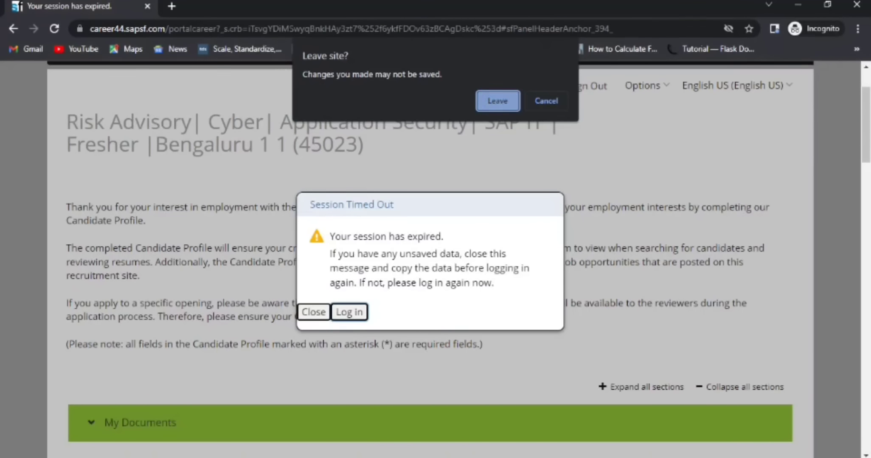
key(Return)
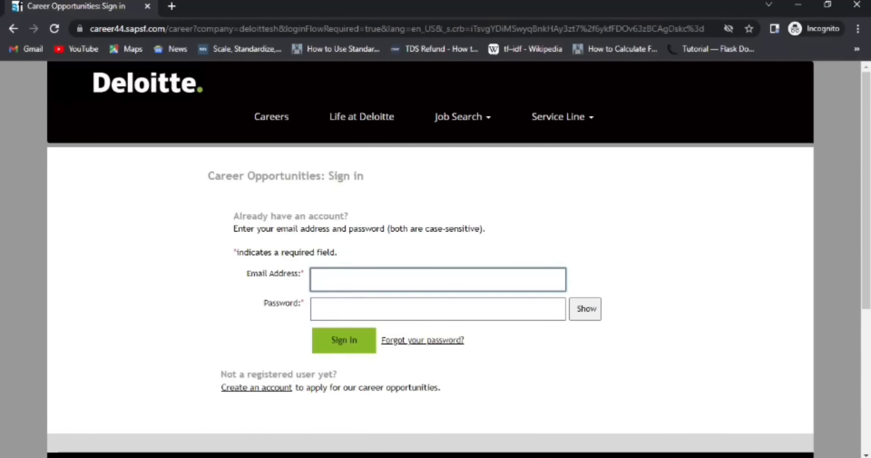
text(surk)
text(r)
Step: Enter the candidate email and password and submit to sign in to the Candidate Profile
key(BackSpace)
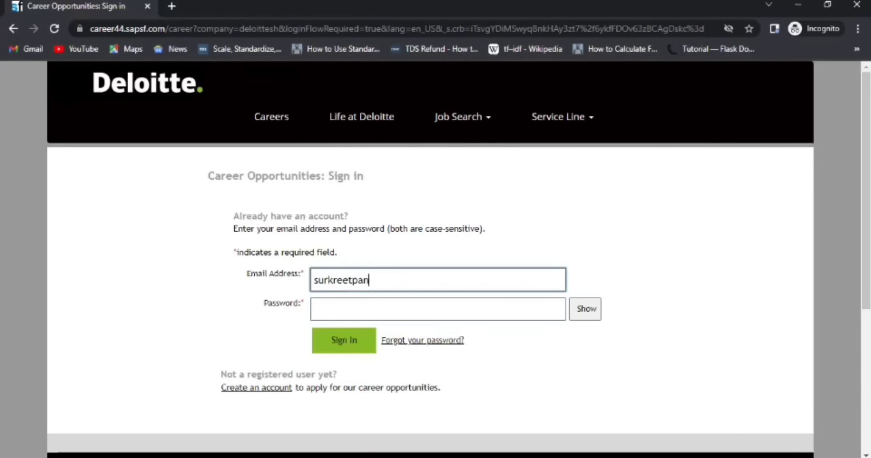
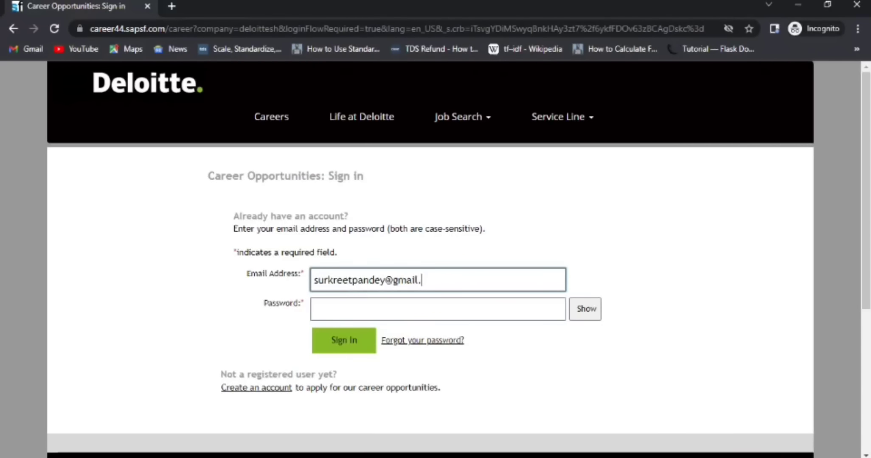
key(Tab)
text(•)
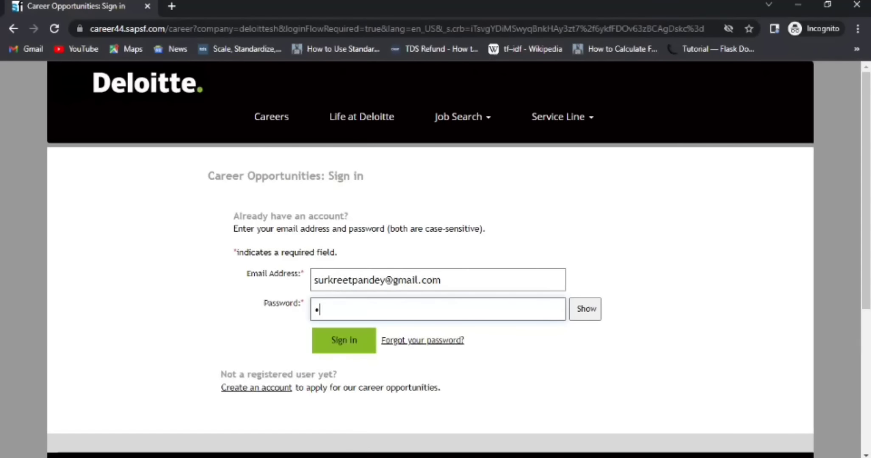
text(••••)
text(••••)
text(•••)
key(Return)
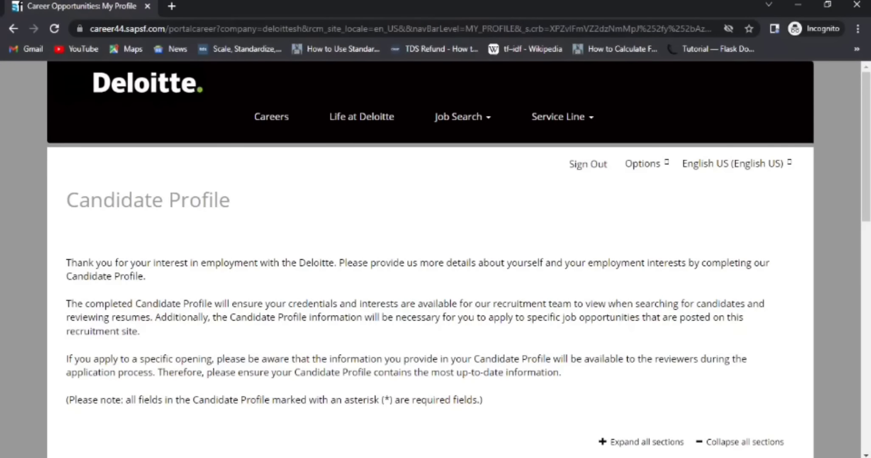
scroll(436, 272, down, 3)
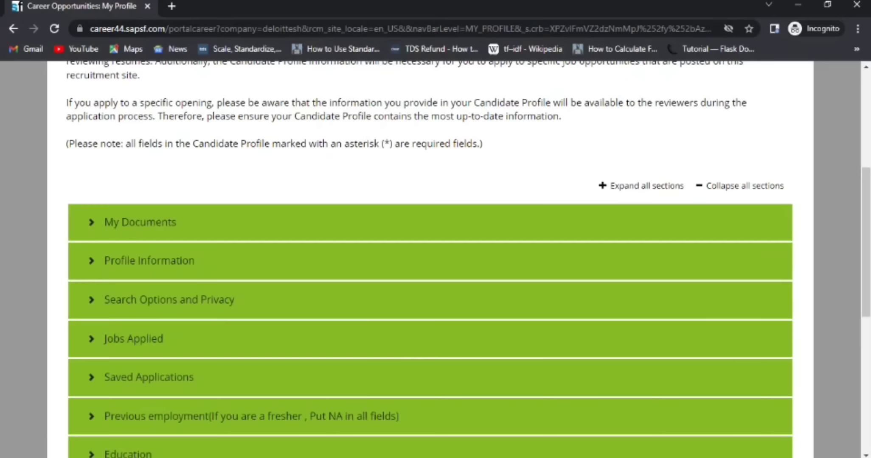
scroll(435, 272, down, 2)
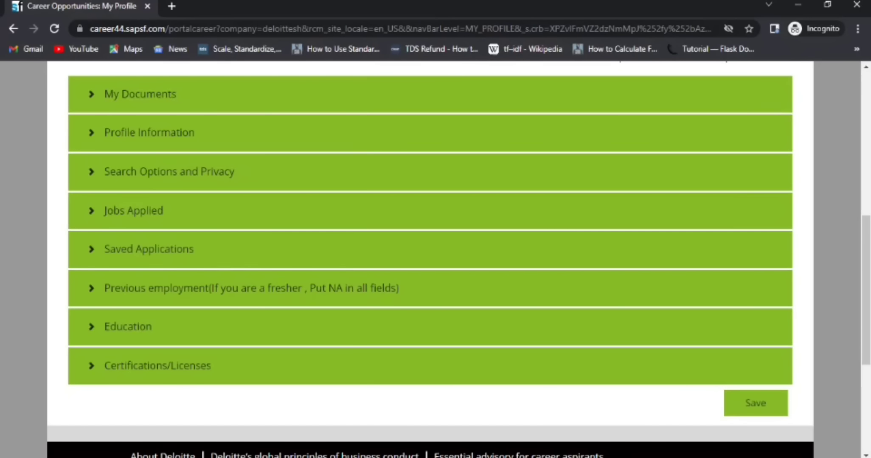
Step: Expand My Documents and Profile Information, then delete the existing primary phone number
click(140, 94)
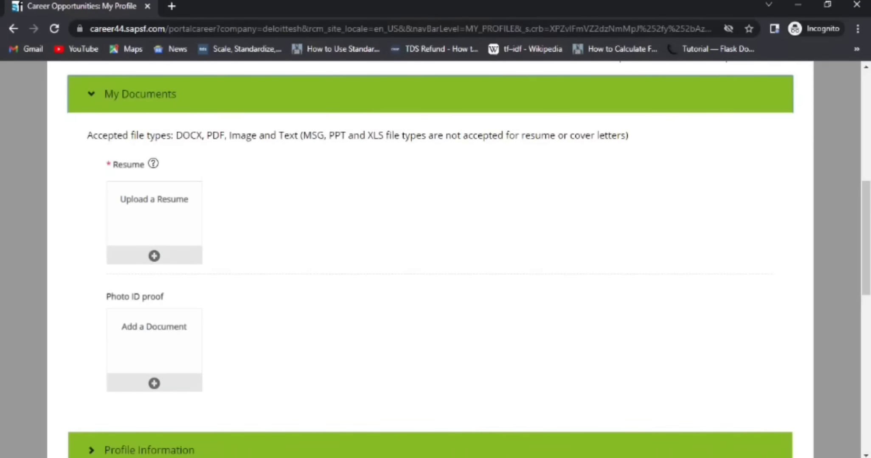
scroll(436, 259, down, 3)
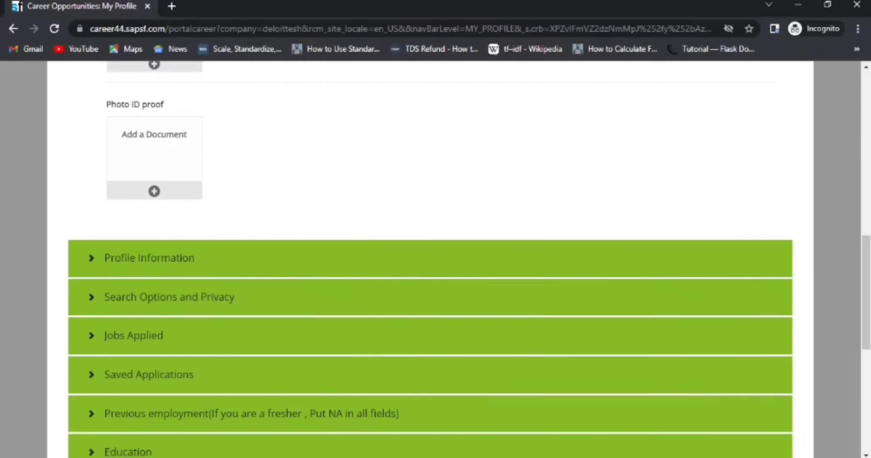
click(149, 257)
scroll(436, 259, down, 2)
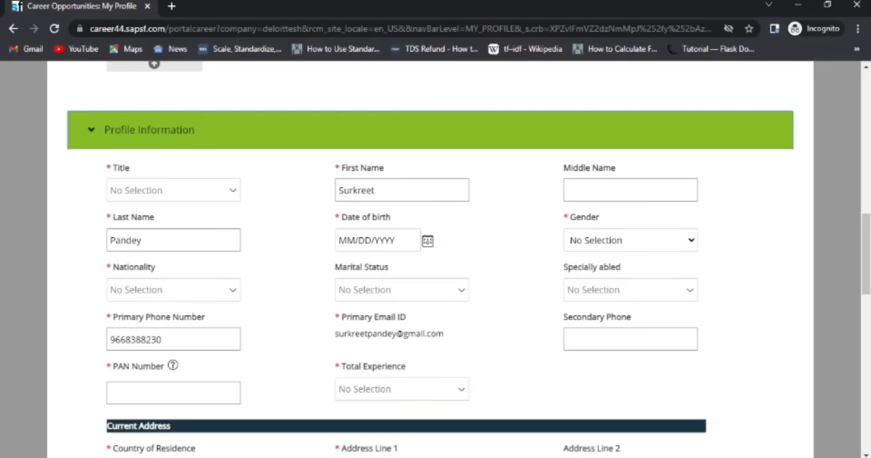
double_click(136, 340)
key(BackSpace)
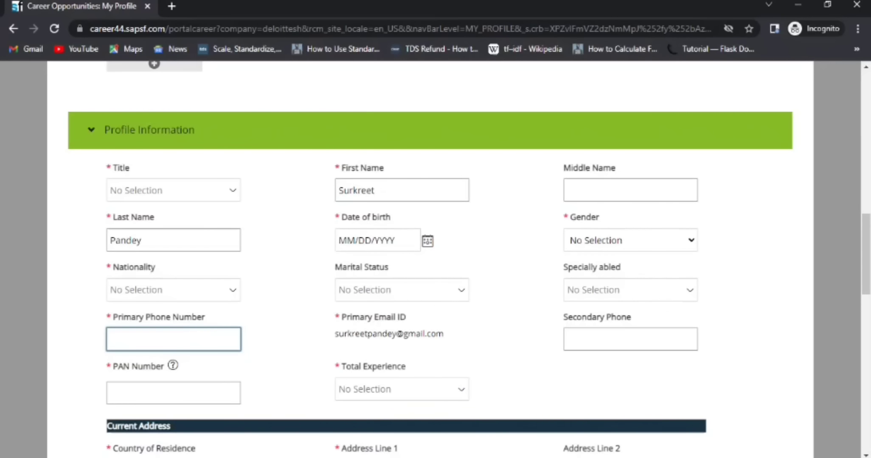
scroll(435, 258, down, 3)
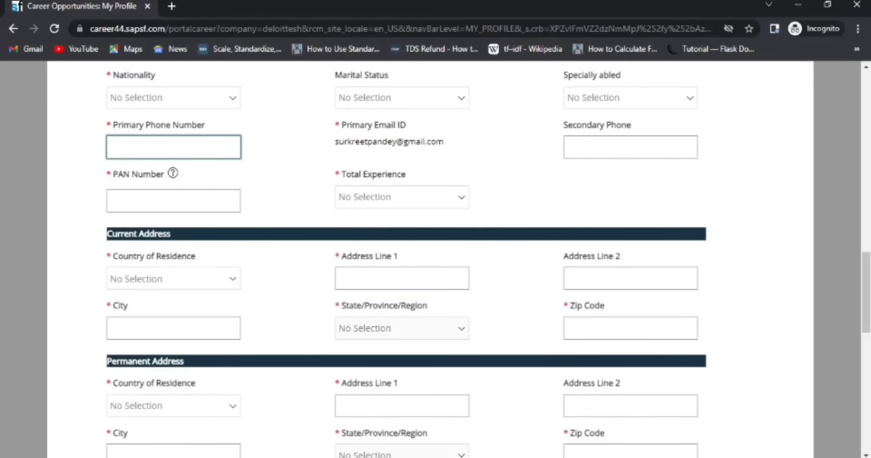
scroll(435, 259, down, 1)
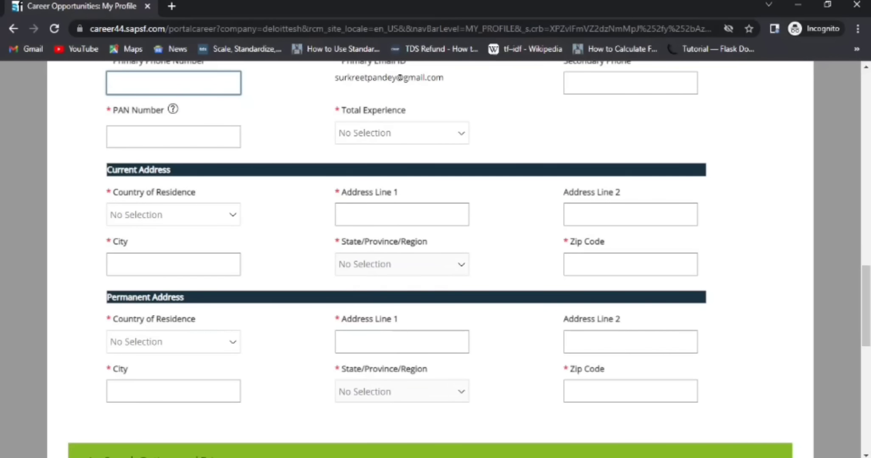
scroll(436, 259, down, 1)
scroll(436, 258, down, 1)
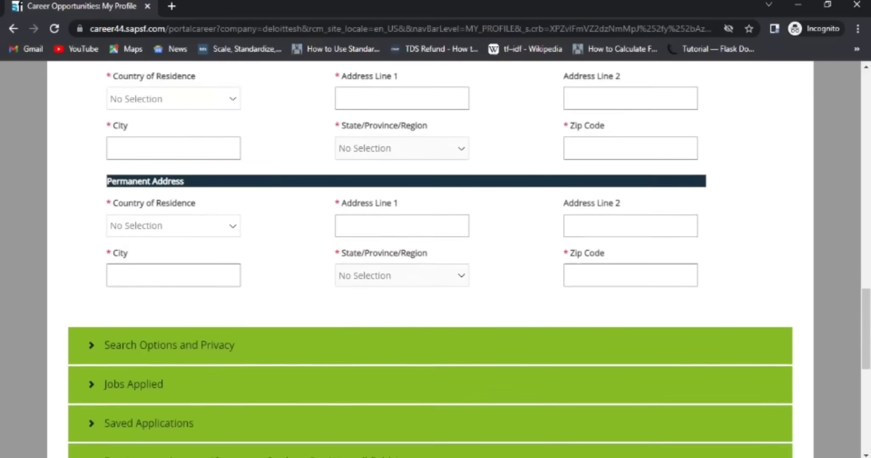
scroll(436, 259, down, 1)
Step: Expand Search Options and Privacy, Jobs Applied, Saved Applications, Previous employment and Education sections
click(169, 270)
scroll(436, 259, down, 2)
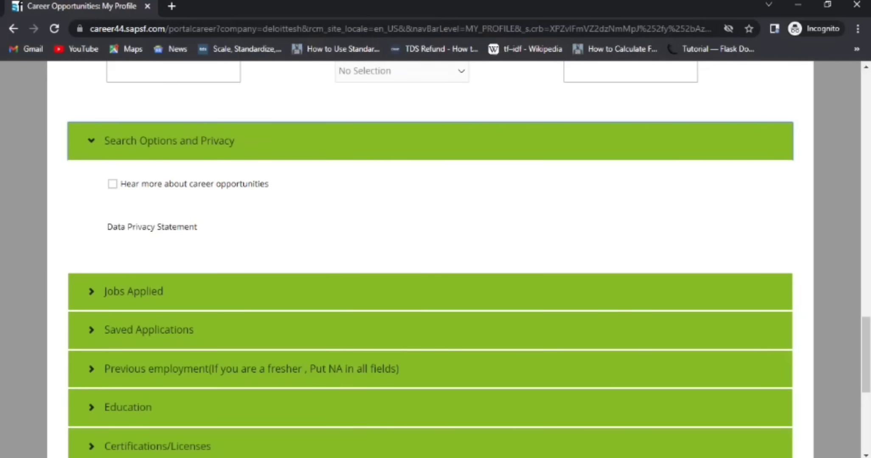
click(133, 291)
scroll(436, 259, down, 1)
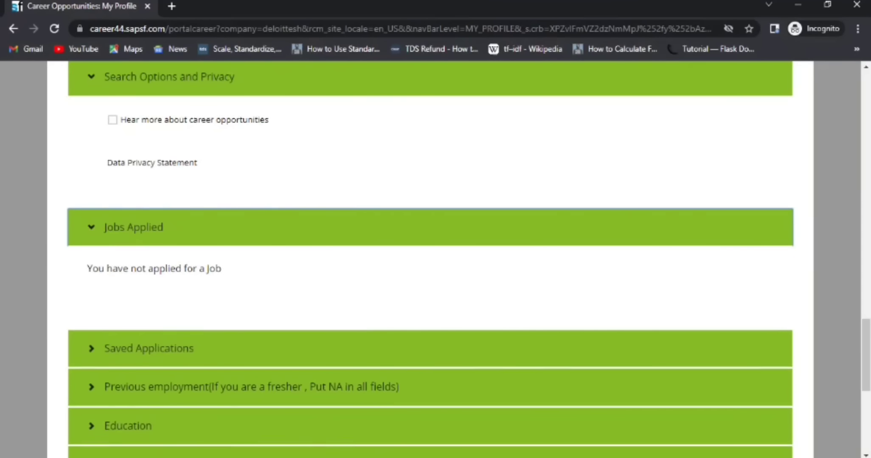
click(148, 348)
scroll(435, 258, down, 2)
click(251, 342)
scroll(436, 259, down, 2)
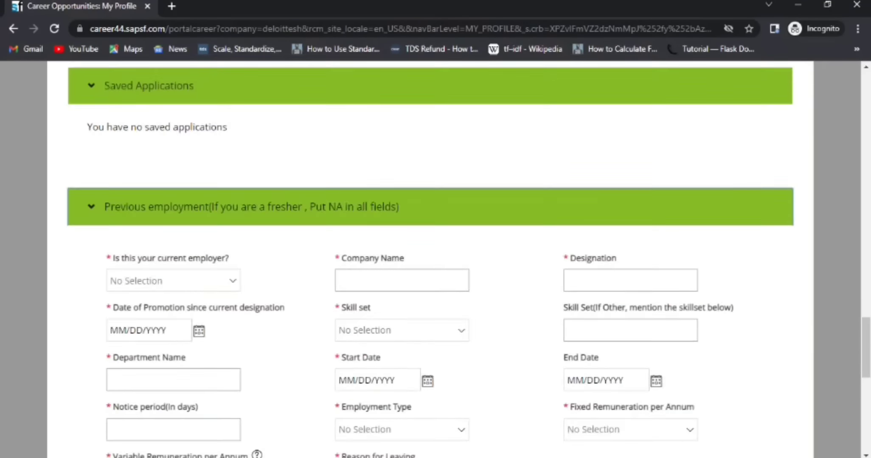
scroll(435, 259, down, 1)
scroll(436, 258, down, 3)
click(128, 330)
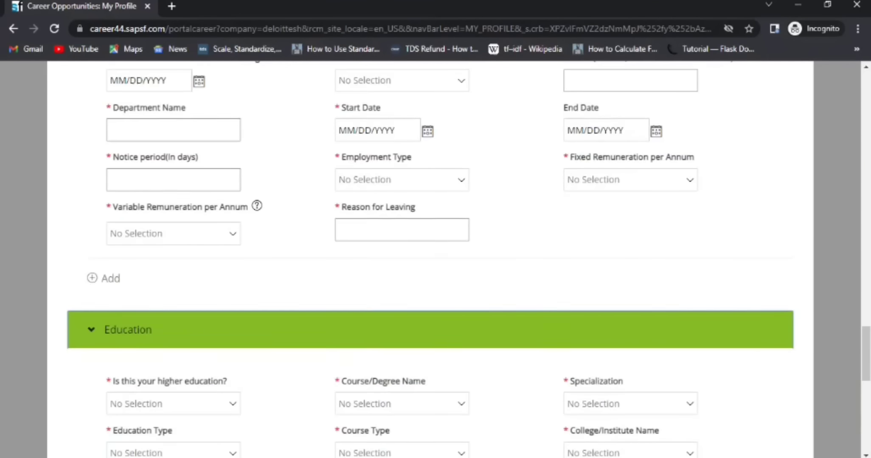
scroll(436, 259, down, 2)
scroll(436, 259, down, 2)
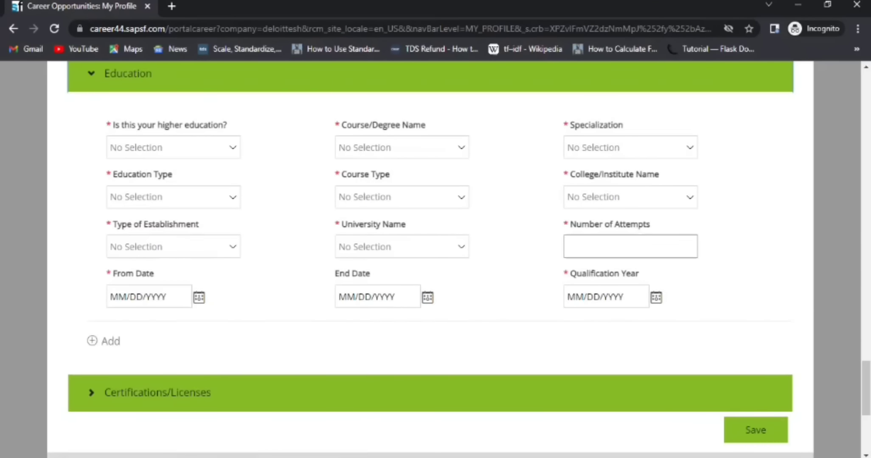
scroll(436, 259, down, 2)
scroll(436, 259, down, 2)
scroll(436, 258, up, 1)
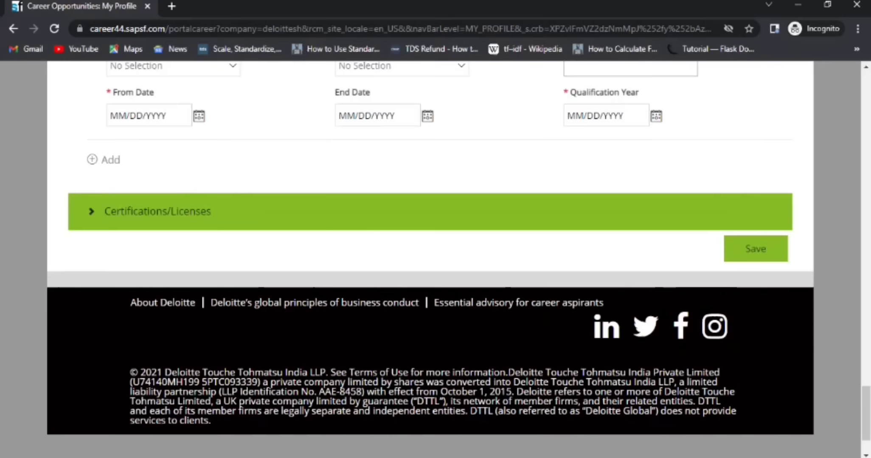
scroll(436, 258, up, 2)
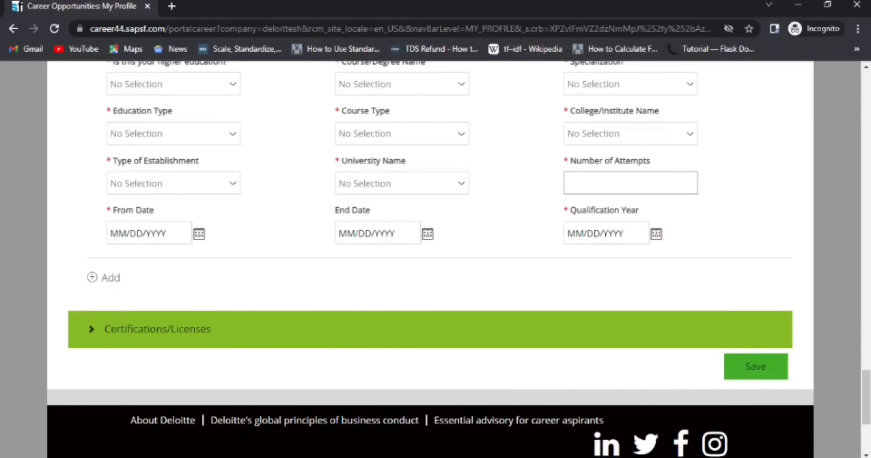
scroll(436, 258, up, 1)
scroll(435, 259, up, 8)
scroll(436, 259, up, 5)
scroll(436, 259, up, 4)
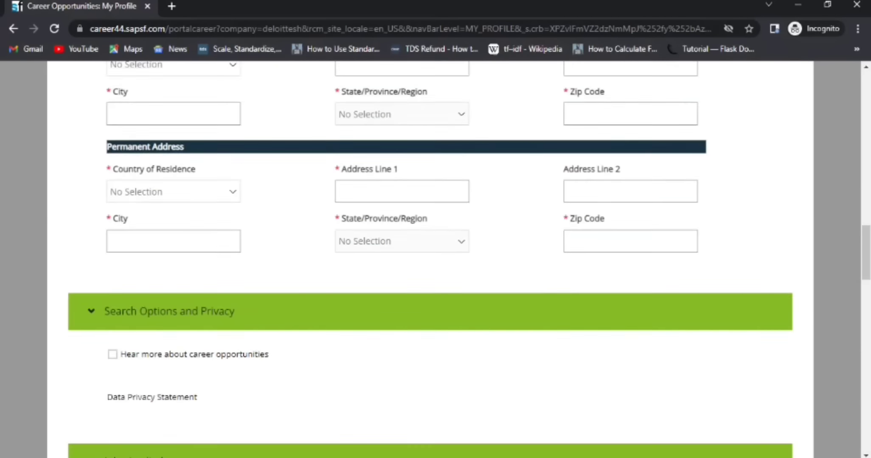
scroll(435, 258, up, 5)
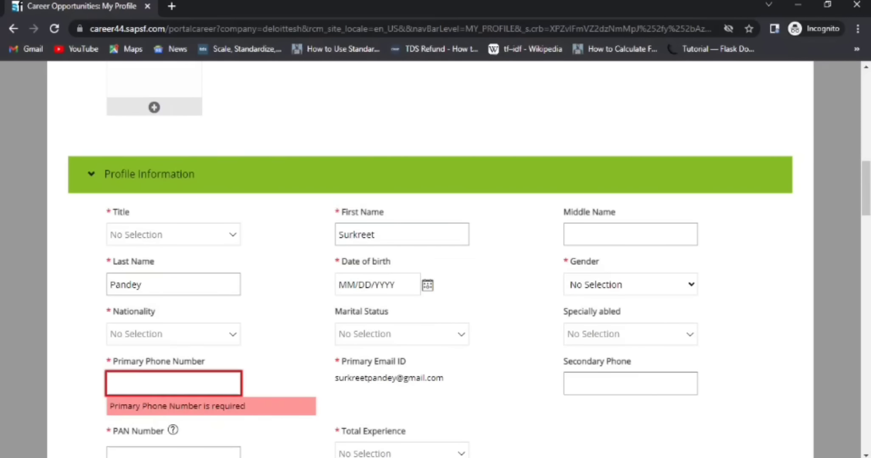
scroll(436, 259, up, 1)
scroll(436, 259, up, 5)
scroll(436, 258, up, 5)
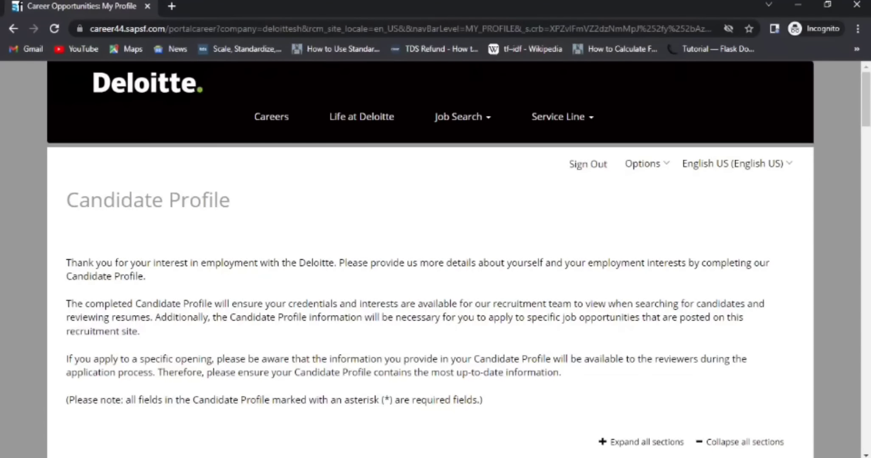
scroll(435, 258, down, 3)
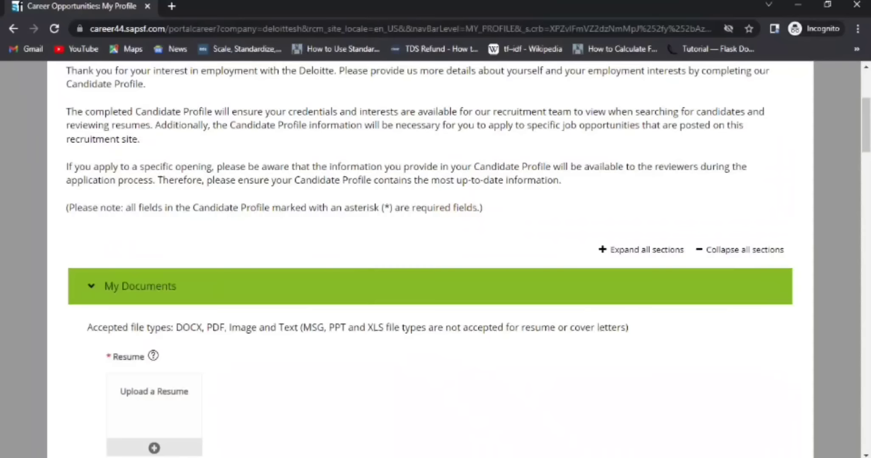
scroll(436, 258, down, 2)
scroll(435, 258, up, 5)
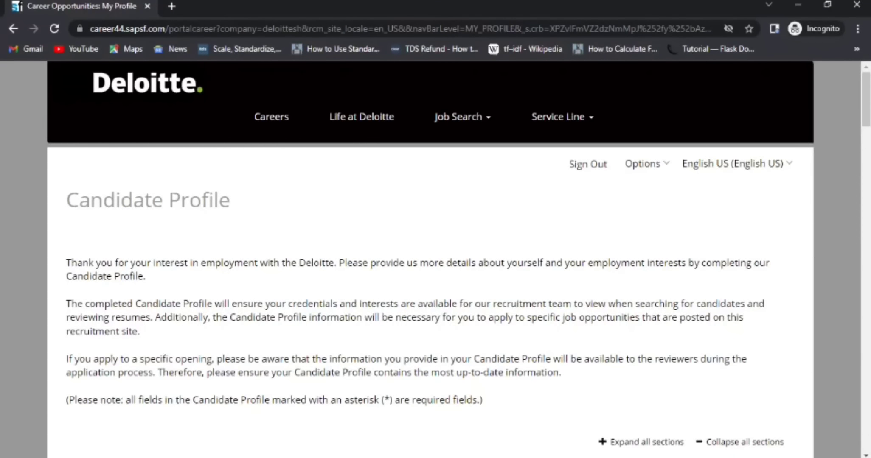
Step: Switch back to the job posting window, note the 2021/2022 batch line and select the page URL
key(alt+Tab)
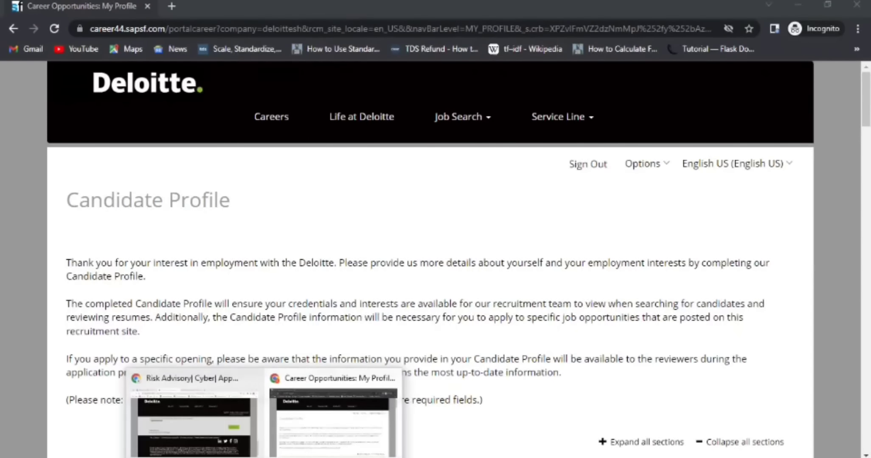
scroll(436, 320, up, 5)
scroll(436, 320, up, 5)
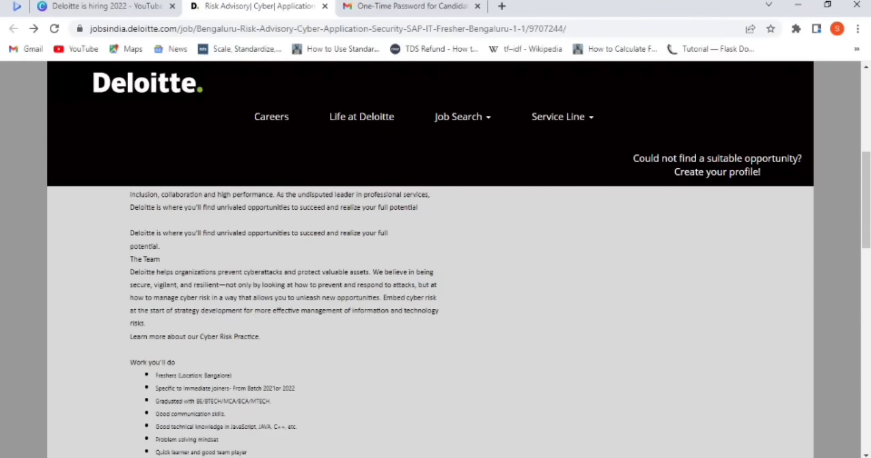
drag(265, 389, 295, 389)
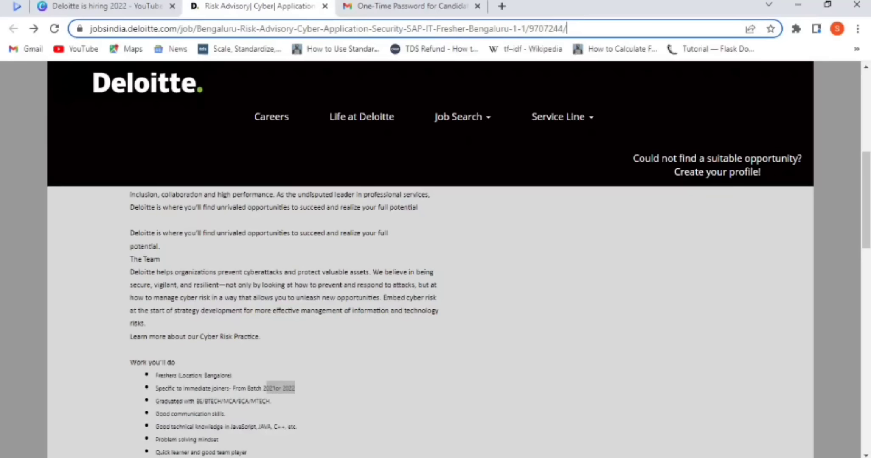
drag(566, 28, 90, 28)
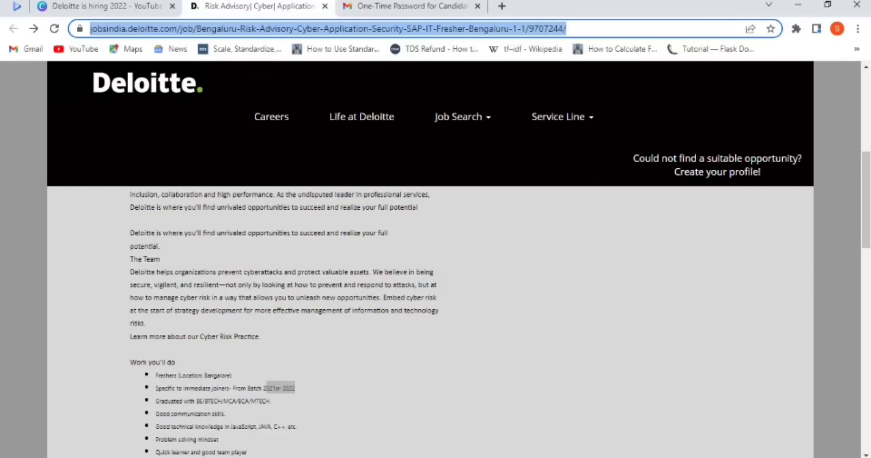
scroll(435, 306, up, 1)
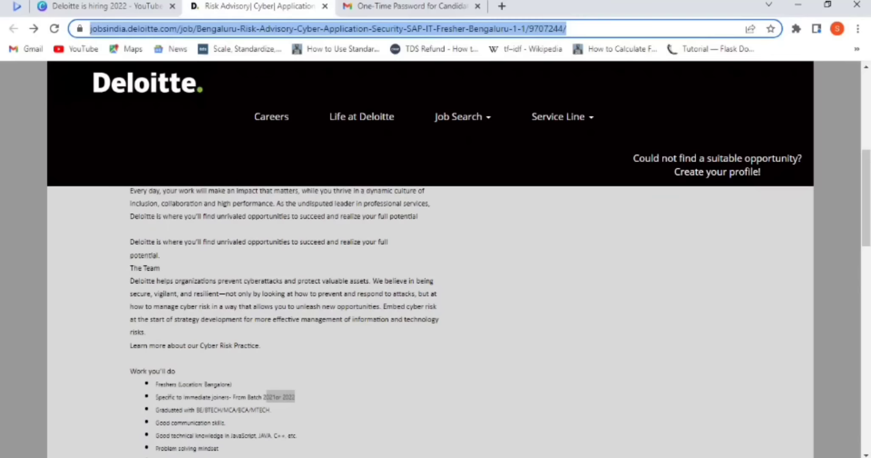
scroll(435, 306, up, 5)
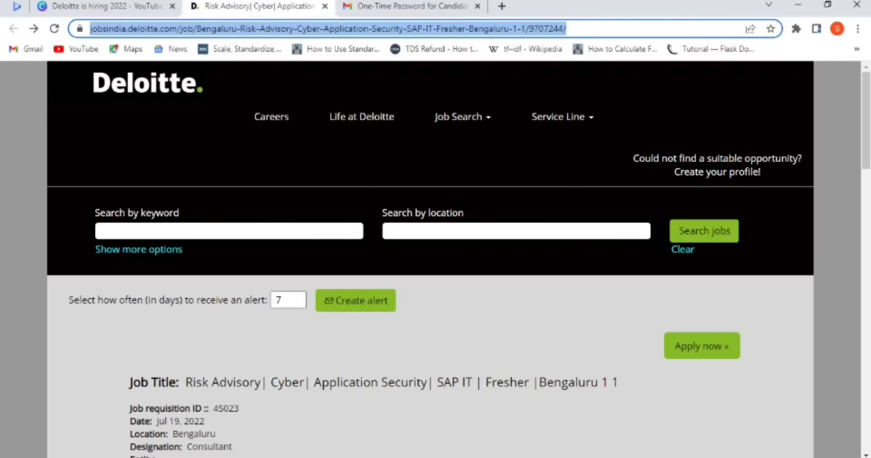